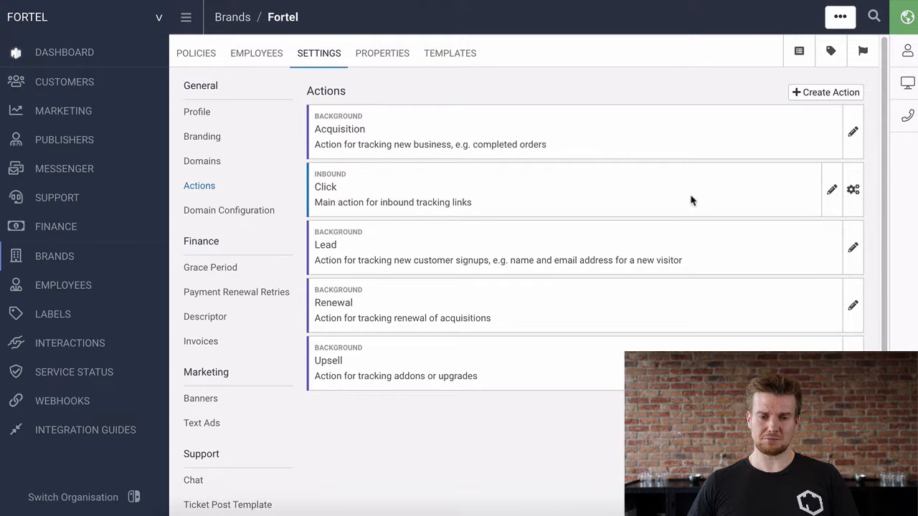
Start a new option for the Click action and name it Landing, accepting the suggested key
click(852, 191)
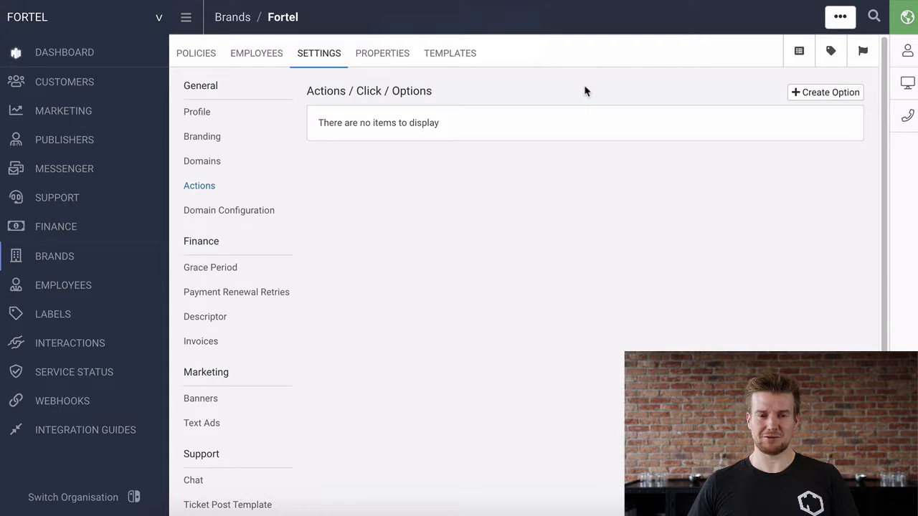
click(842, 95)
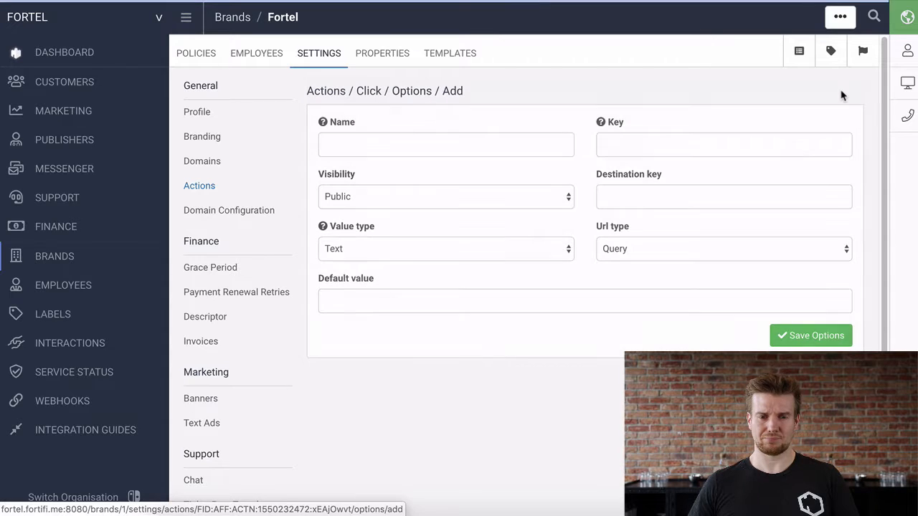
click(525, 143)
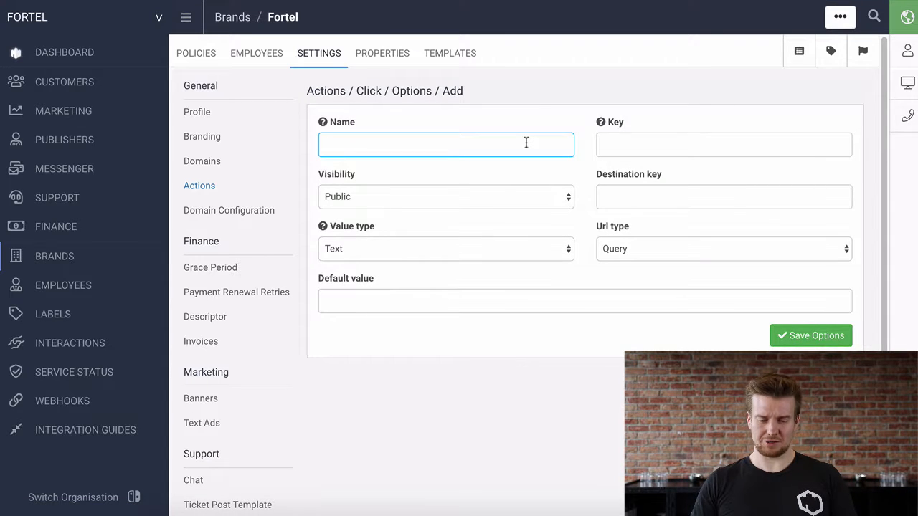
text(Langin)
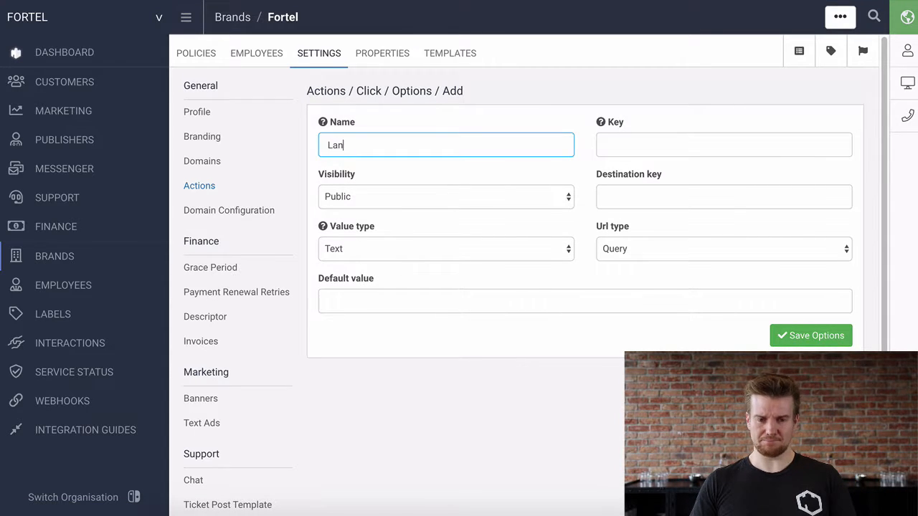
key(BackSpace)
key(BackSpace)
key(BackSpace)
text(ding)
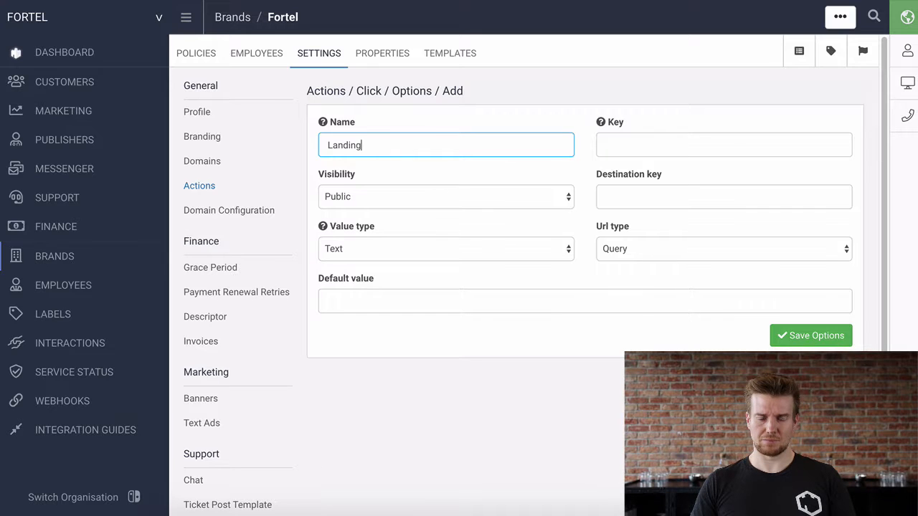
key(Tab)
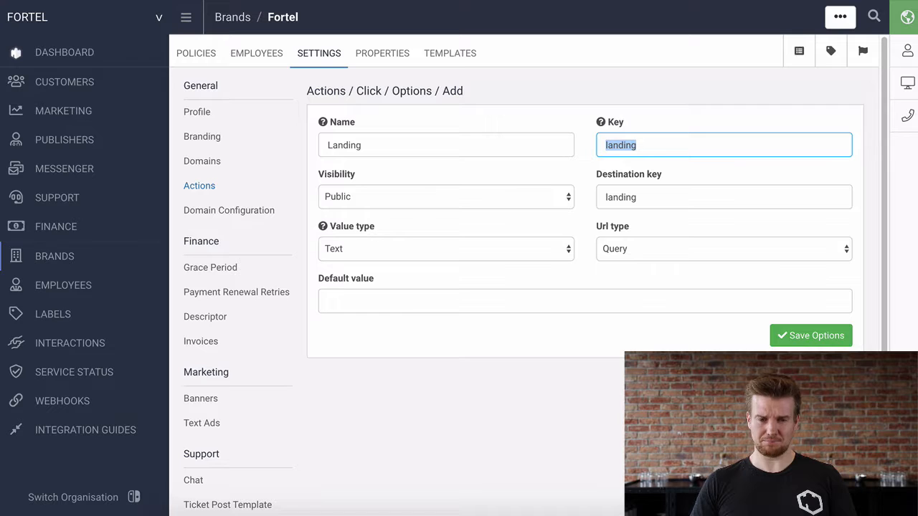
key(Tab)
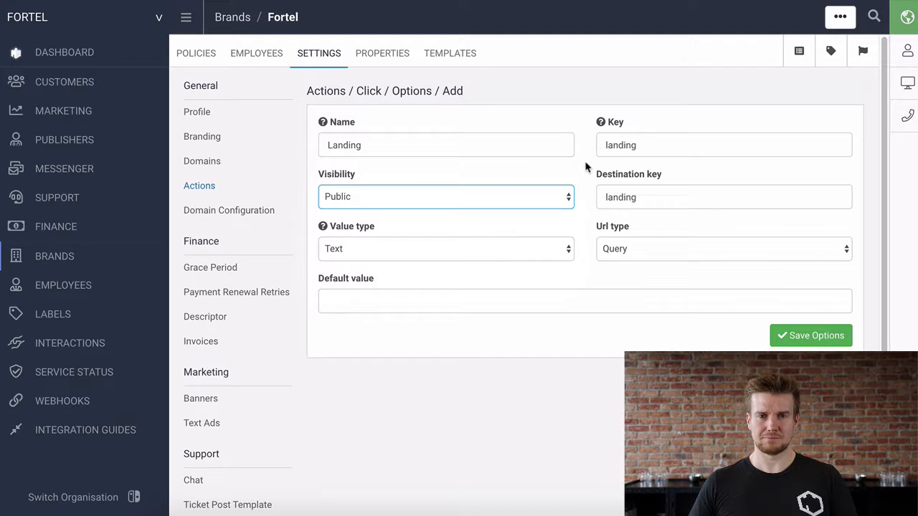
Review the visibility choices and try the Option, Number and Boolean value types, then return the value type to Text
click(565, 202)
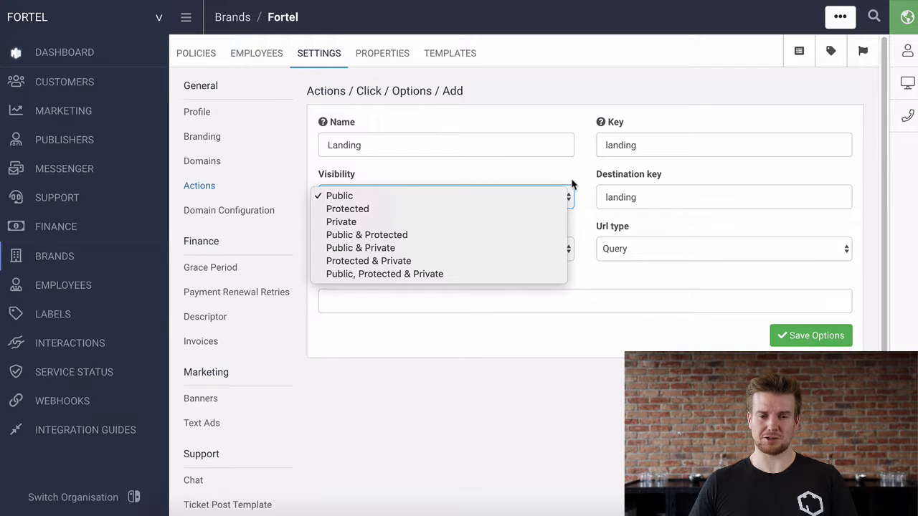
click(575, 179)
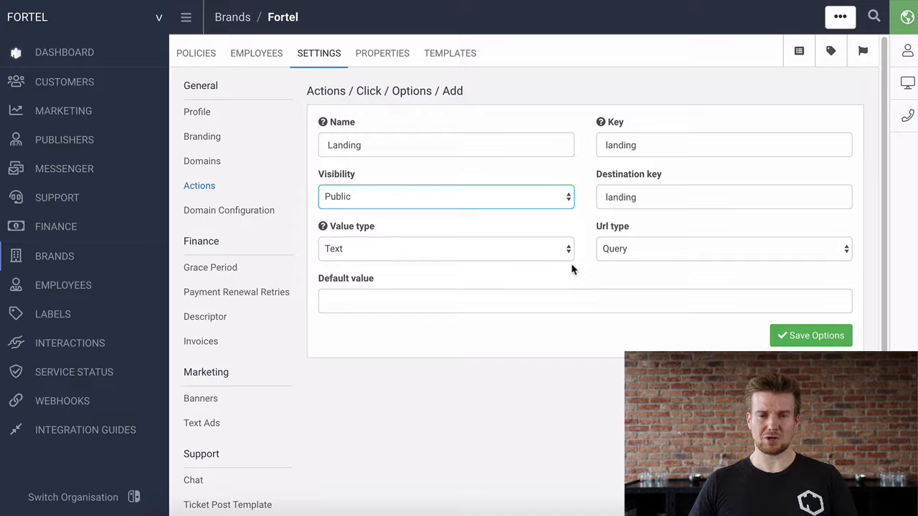
click(587, 177)
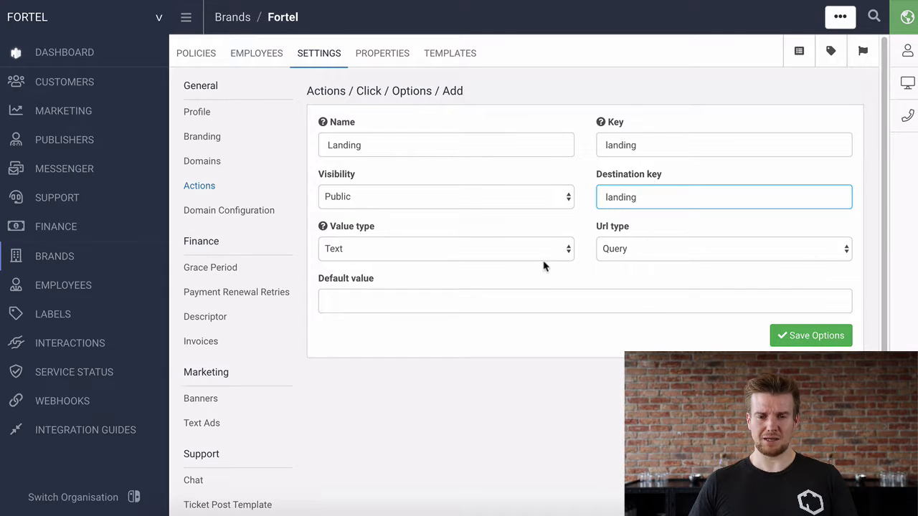
click(566, 255)
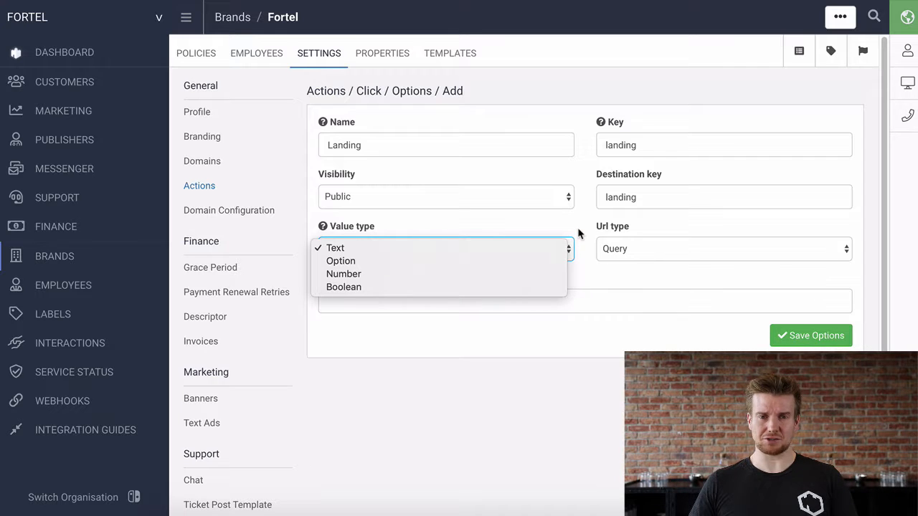
click(528, 264)
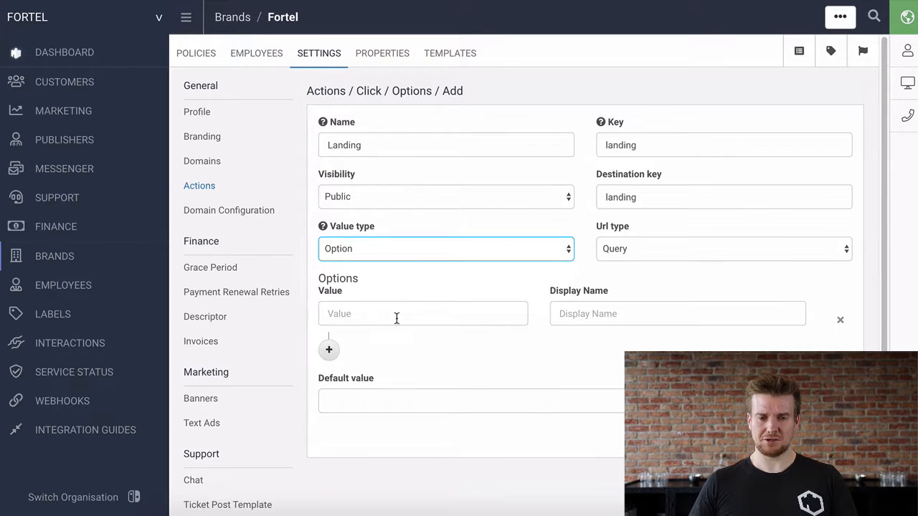
click(504, 250)
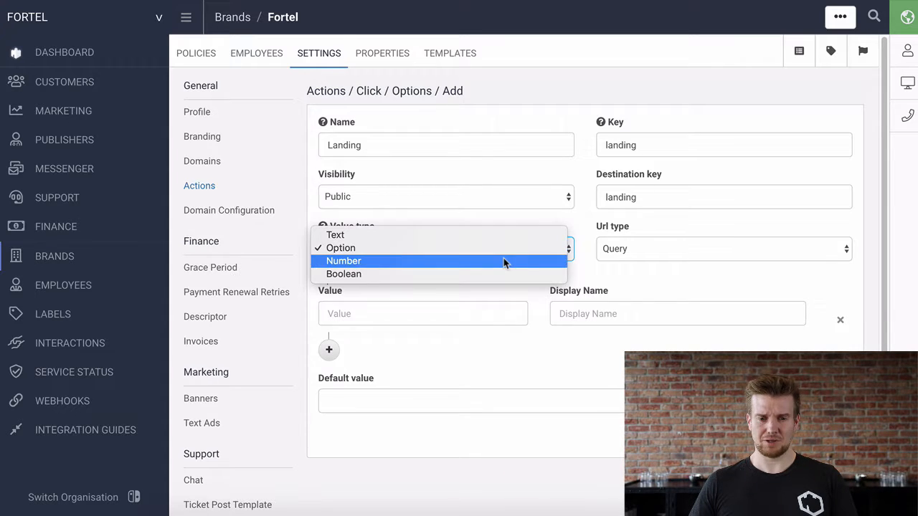
click(560, 261)
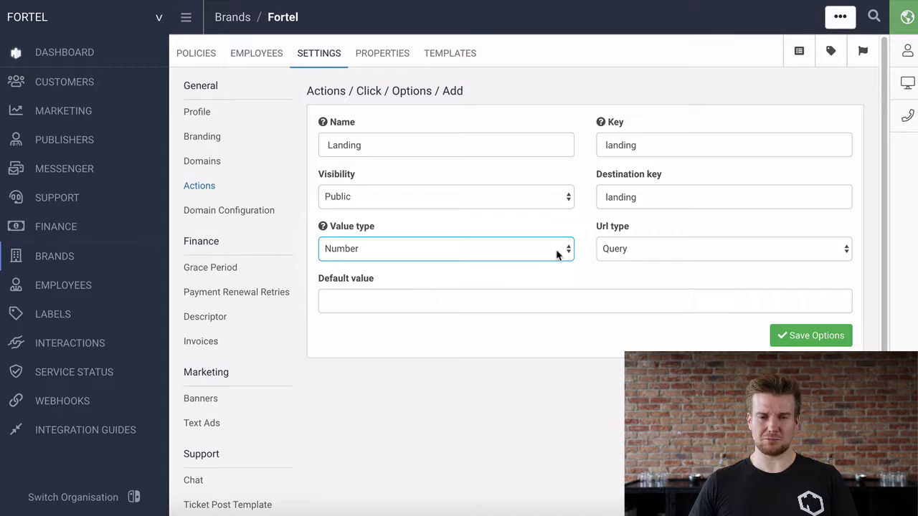
click(557, 252)
click(550, 263)
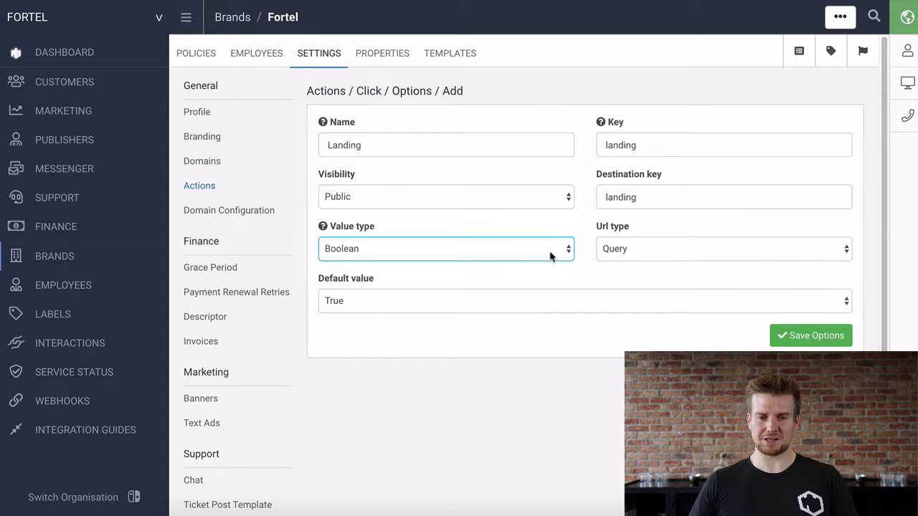
click(550, 256)
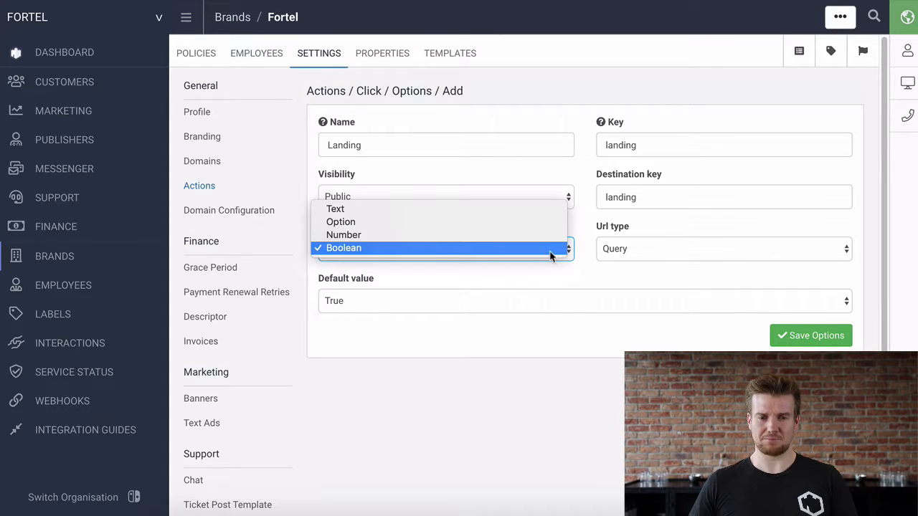
click(550, 210)
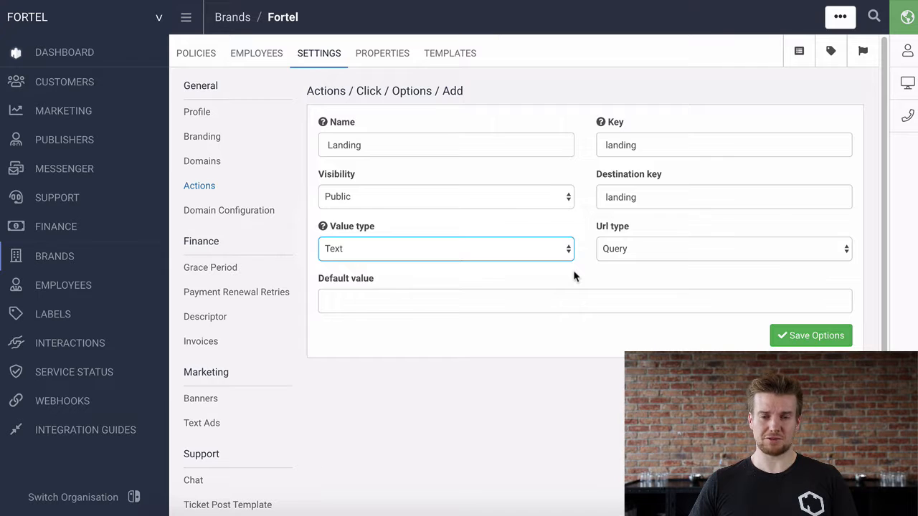
Set the Landing option's URL type to Path and save it with an empty default value
click(630, 251)
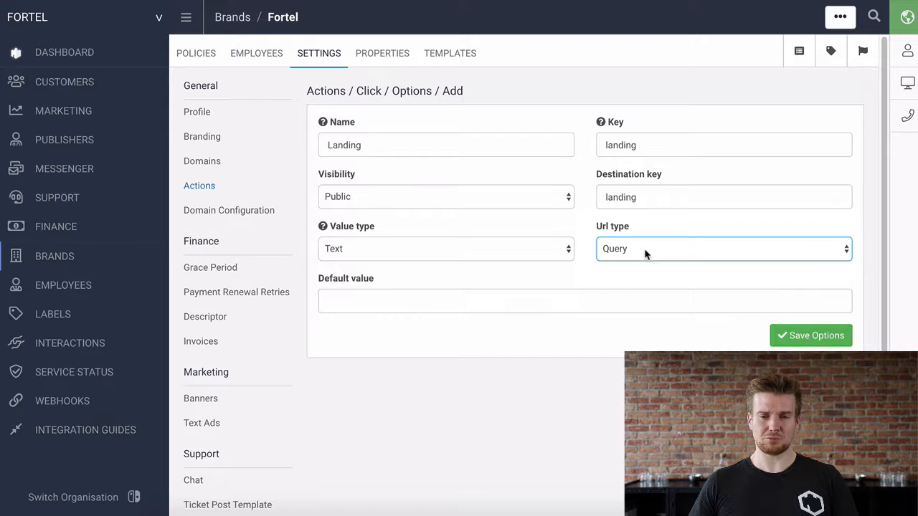
click(644, 248)
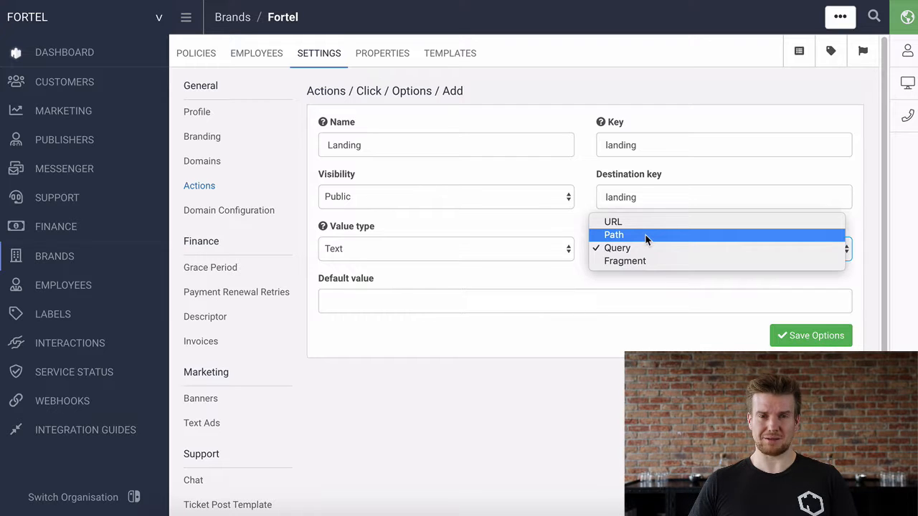
click(645, 235)
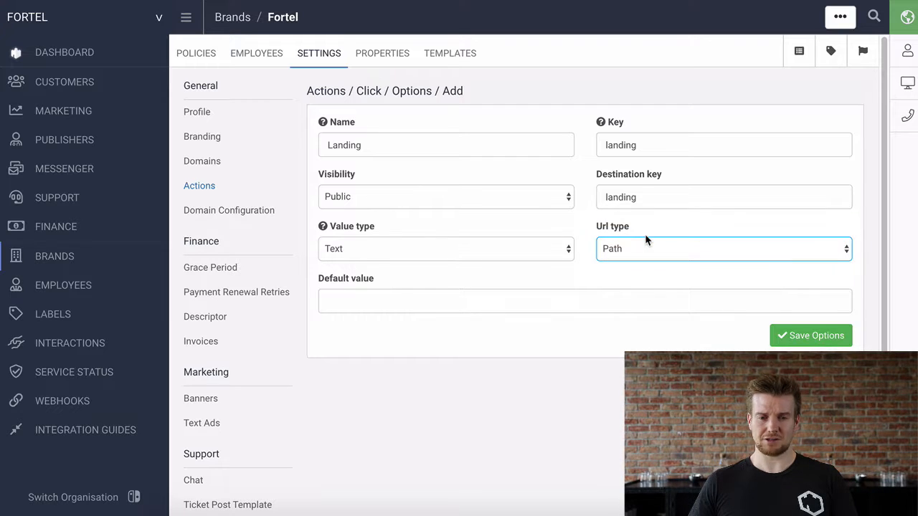
click(612, 296)
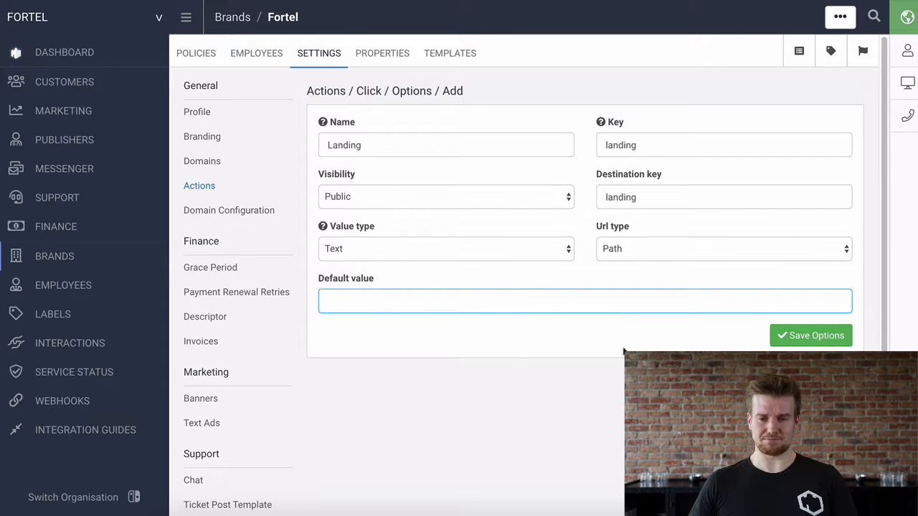
click(810, 336)
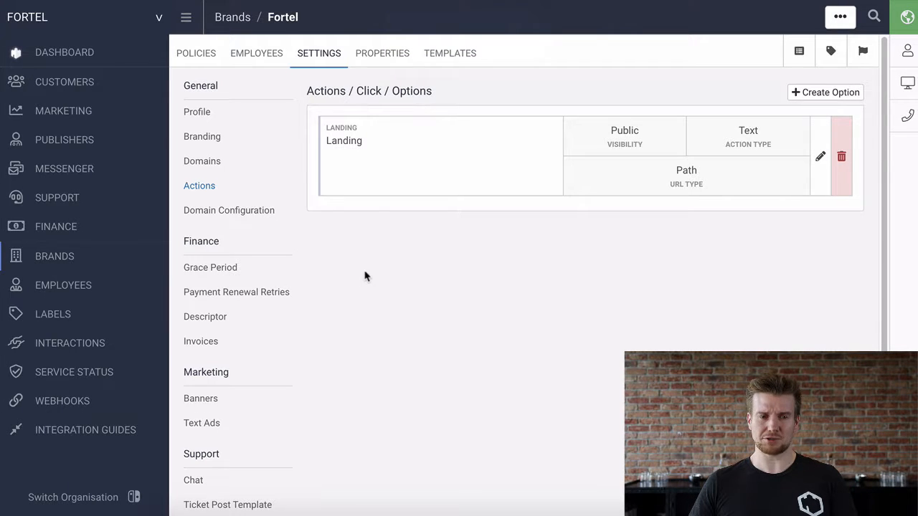
Start a new endpoint policy for the Internal publisher
click(77, 141)
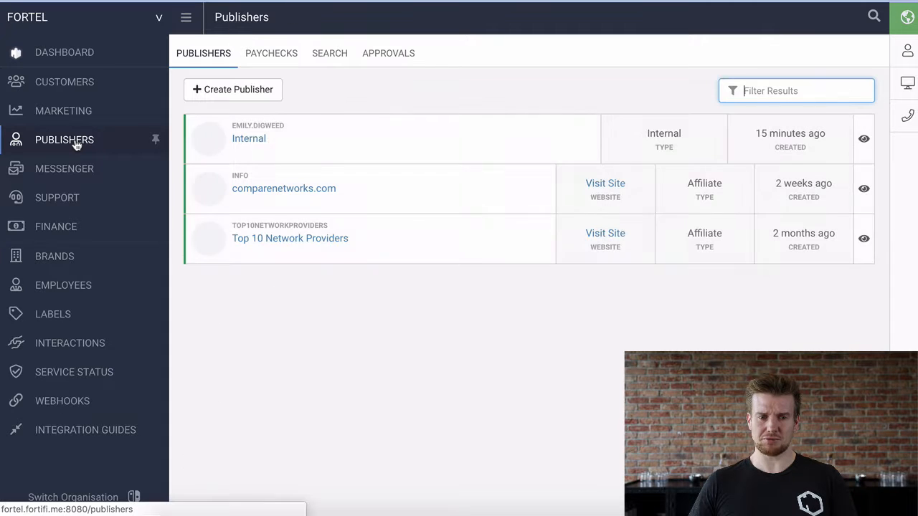
click(248, 140)
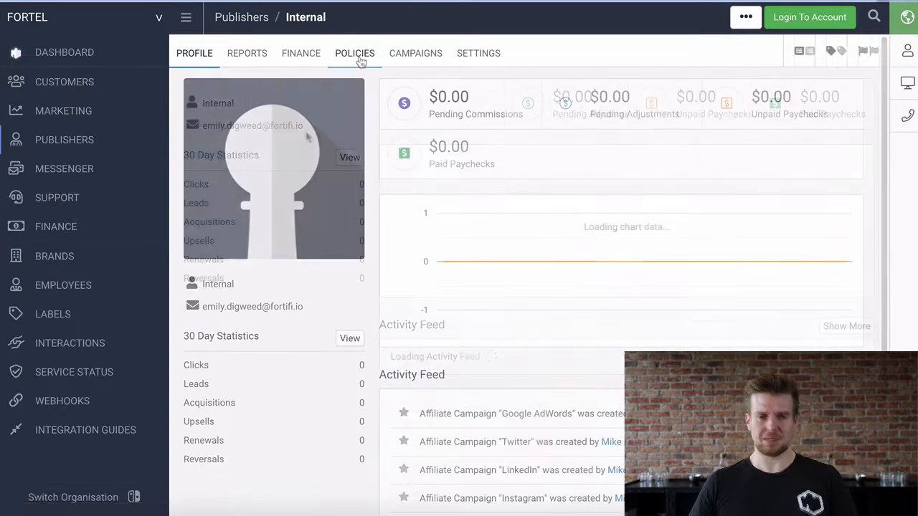
click(358, 57)
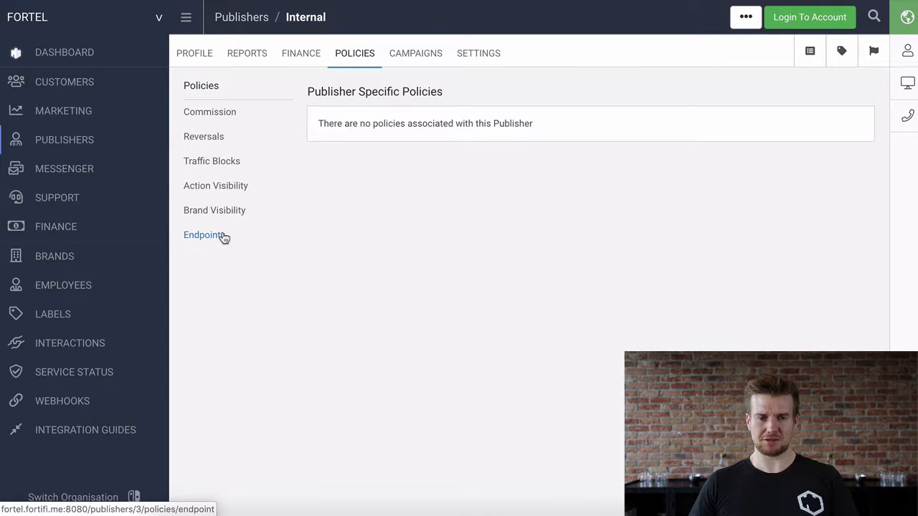
click(223, 237)
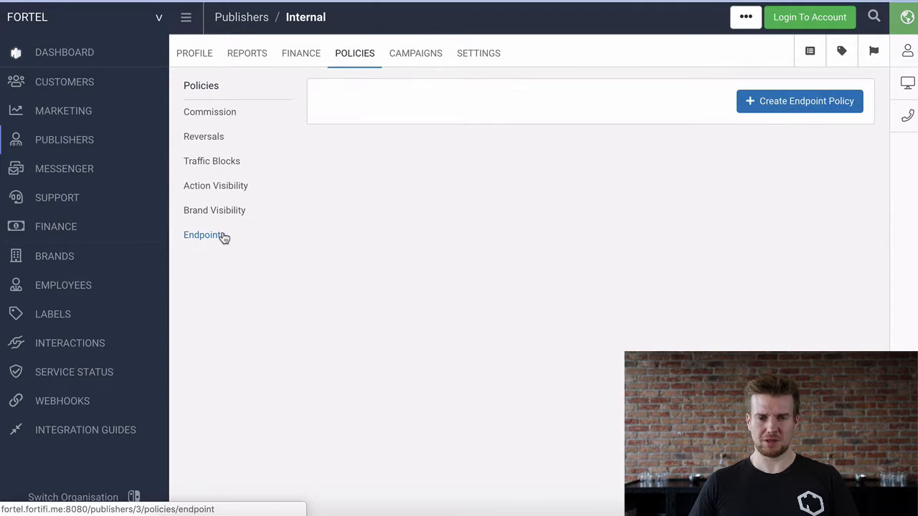
click(829, 106)
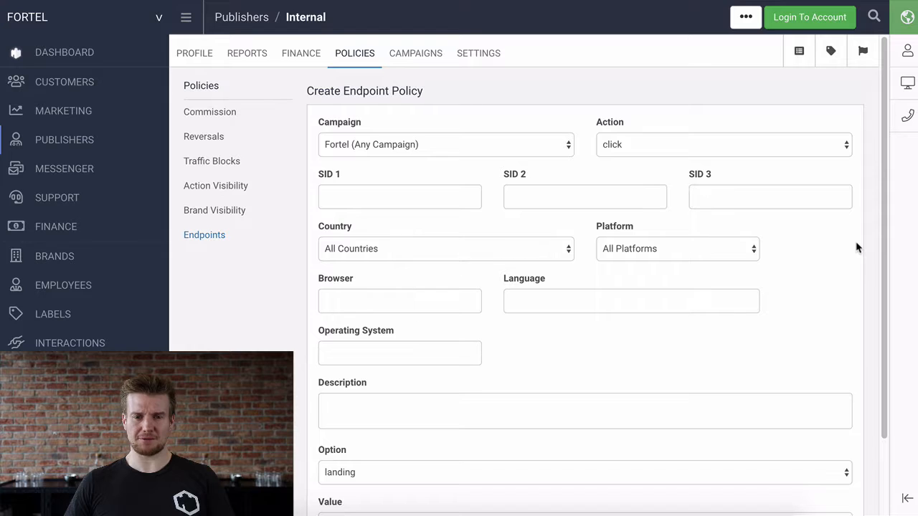
Scope the endpoint policy to the click action, Fortel (Any Campaign) and the Windows operating system
click(808, 146)
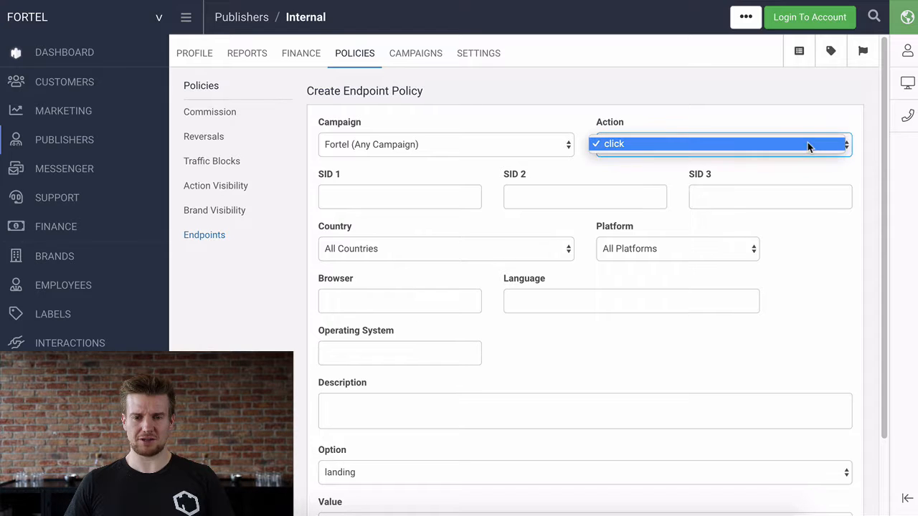
click(808, 146)
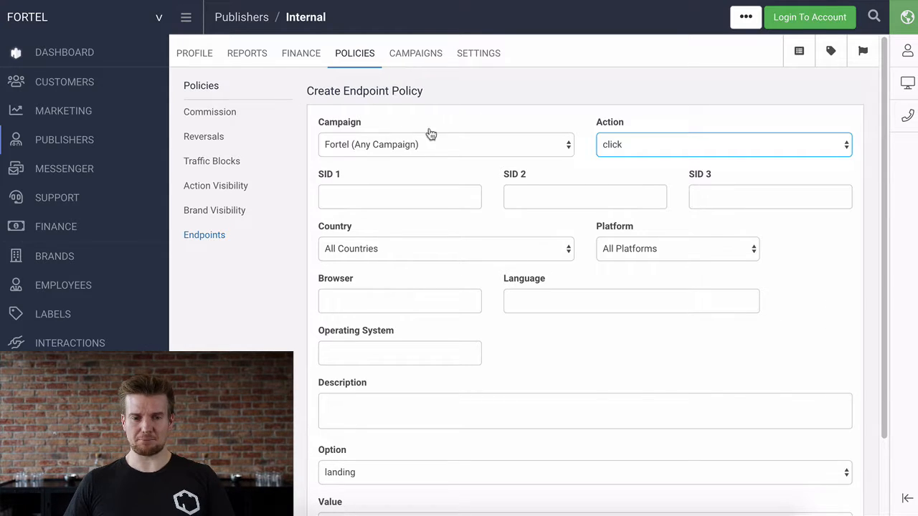
click(492, 147)
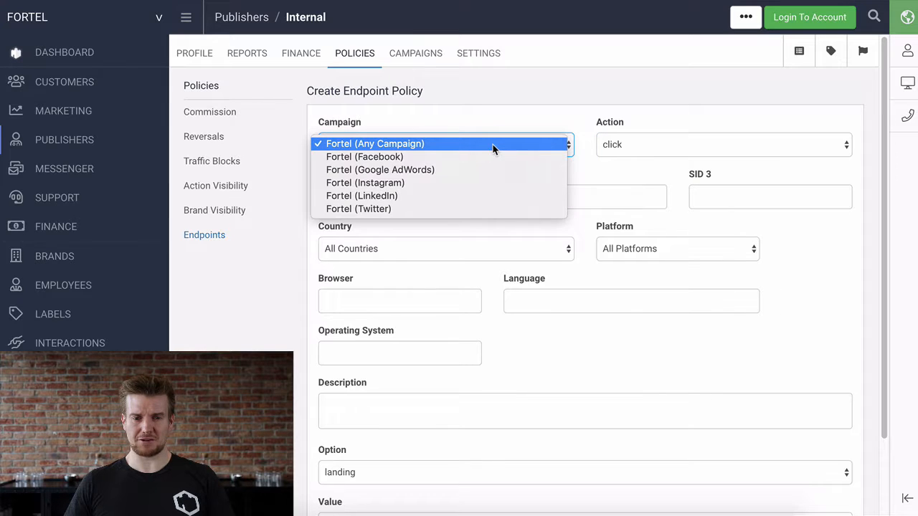
click(493, 146)
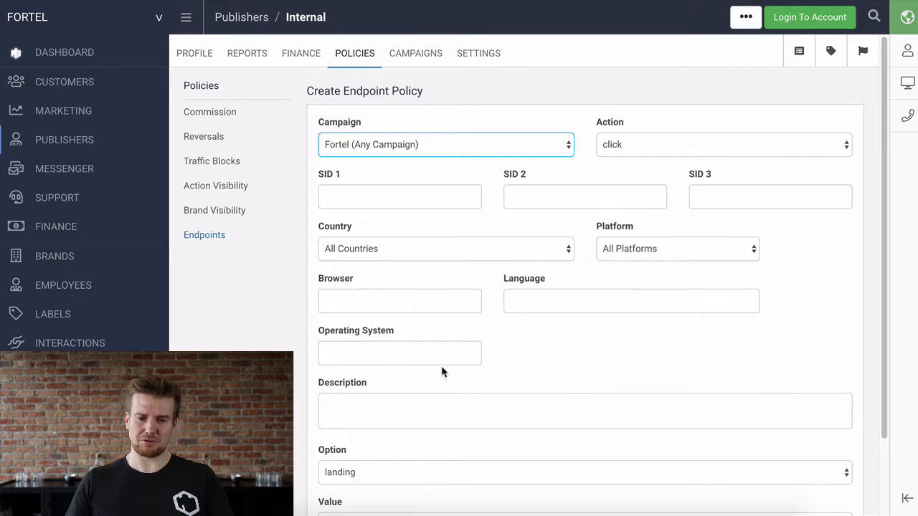
click(426, 353)
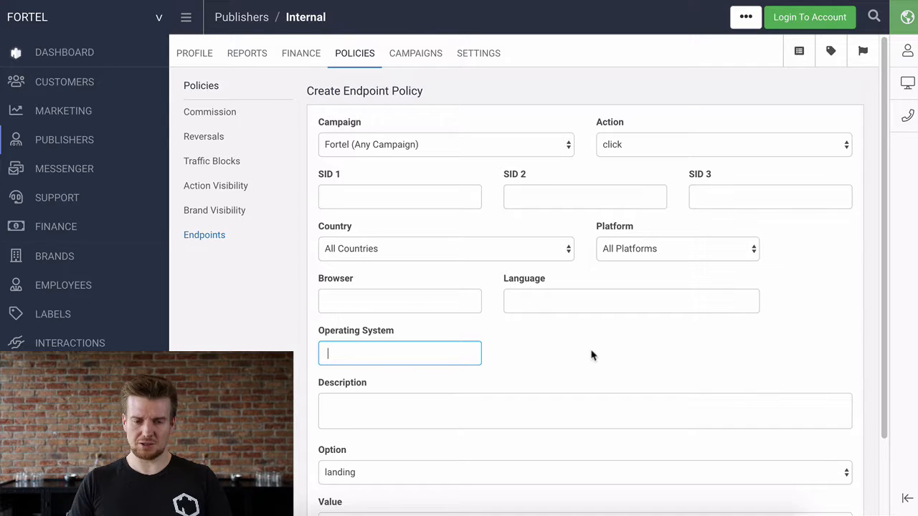
text(Wi)
text(ndows)
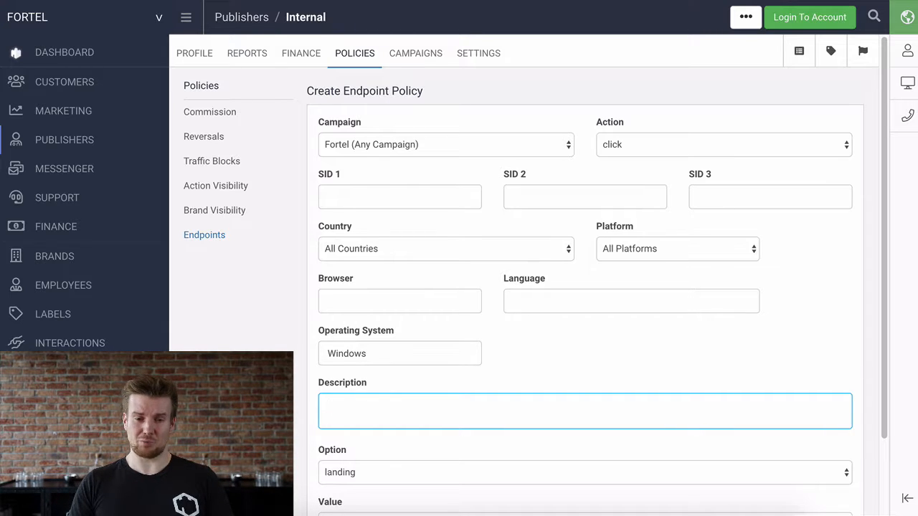
Set the policy's landing option to the value /windows and create the endpoint policy
scroll(769, 318, down, 1)
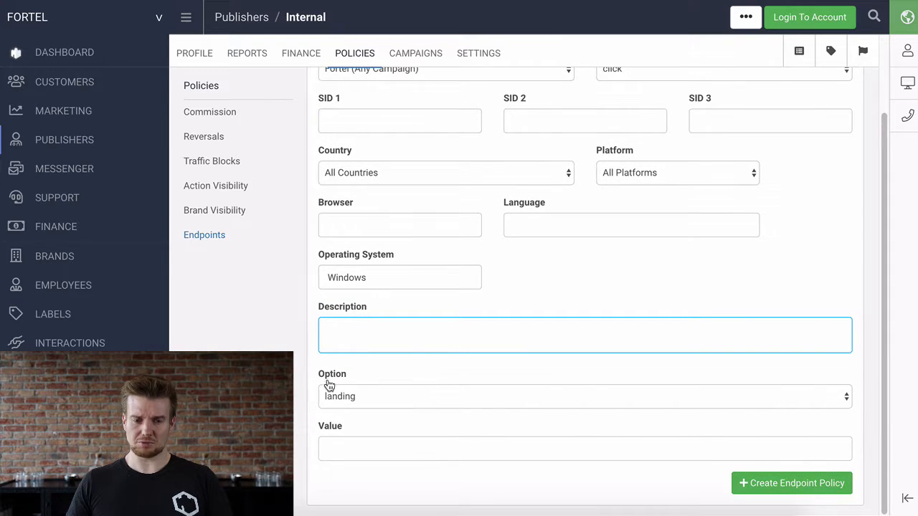
click(326, 403)
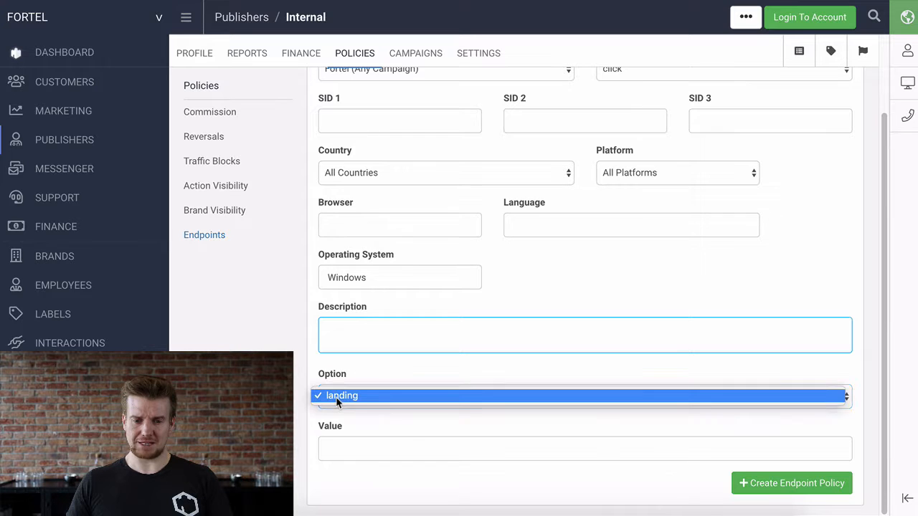
click(381, 402)
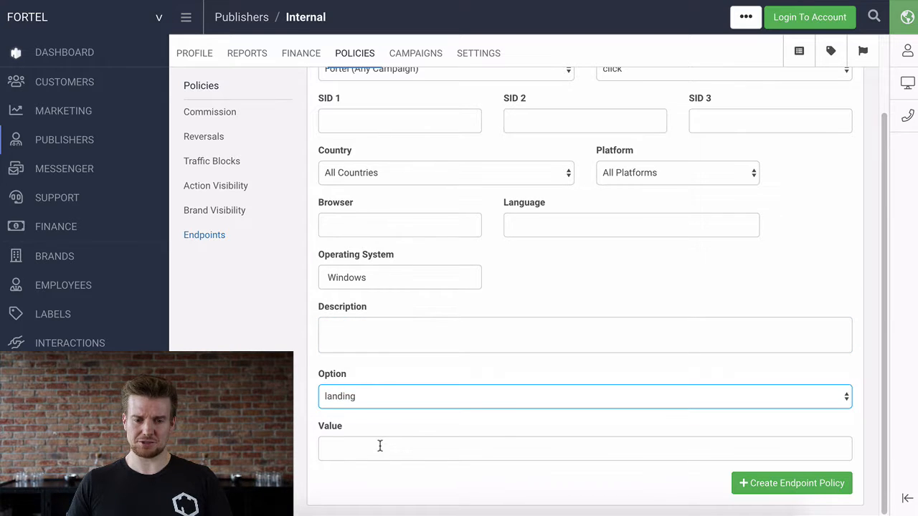
click(378, 446)
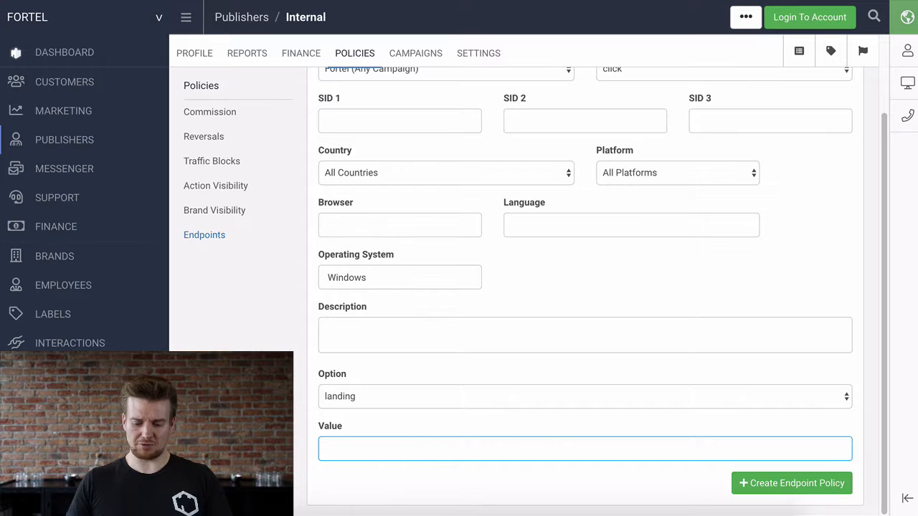
text(/)
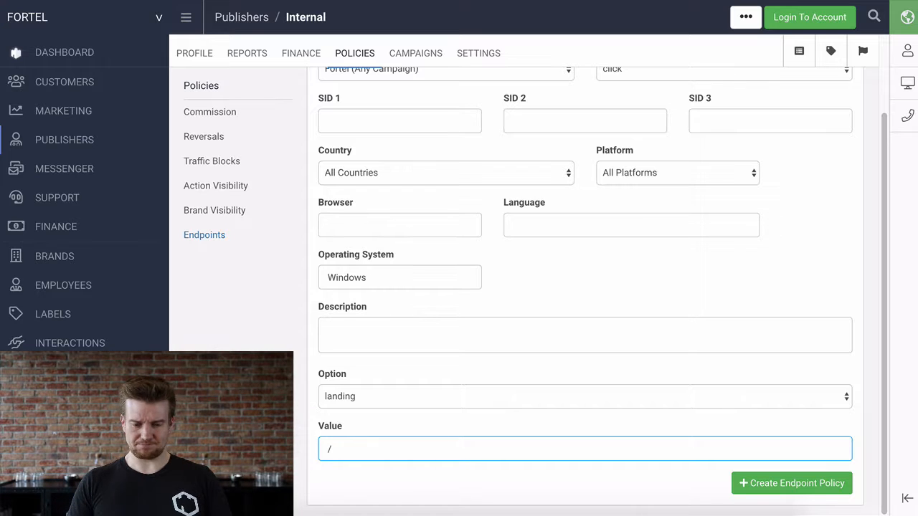
text(windows)
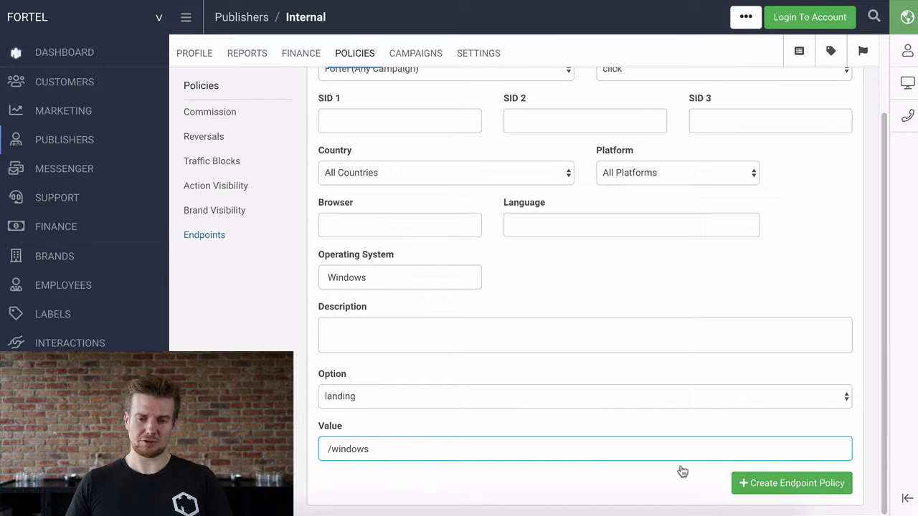
click(814, 484)
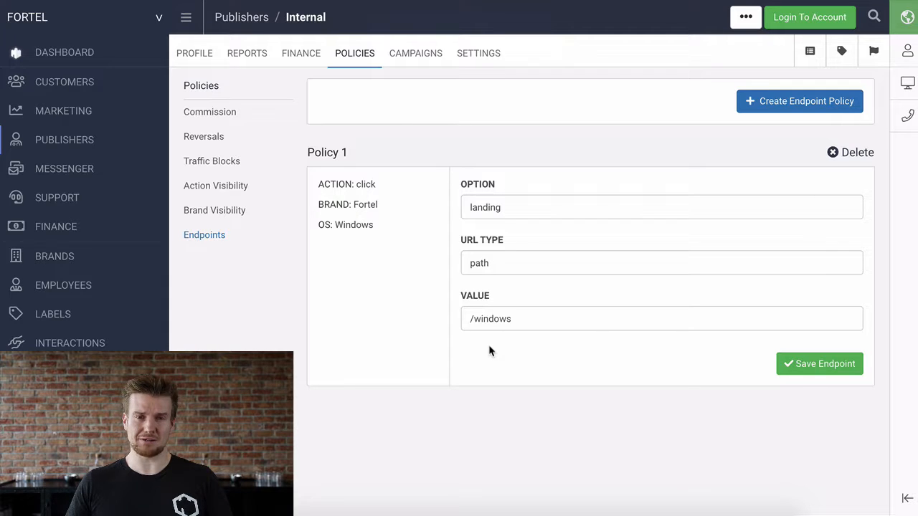
Start a second endpoint policy for Fortel's click action and set its landing value to /purchase
click(786, 101)
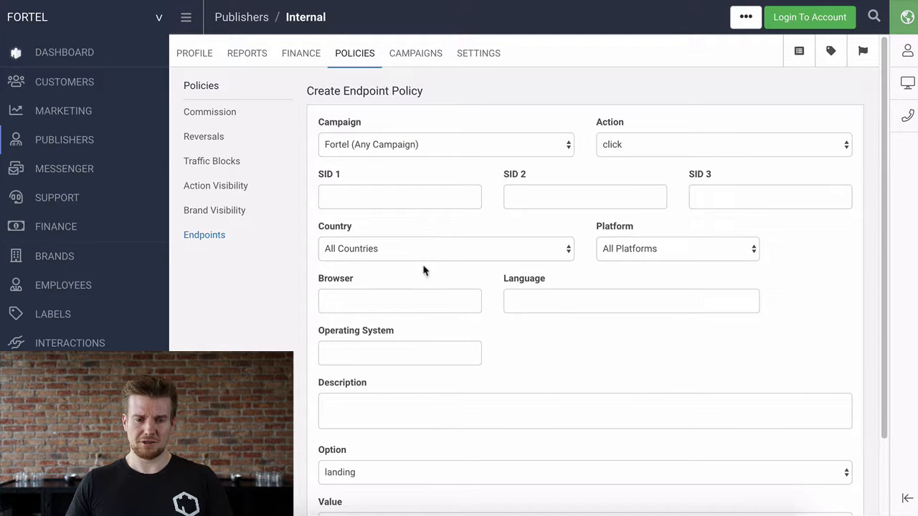
scroll(539, 359, down, 1)
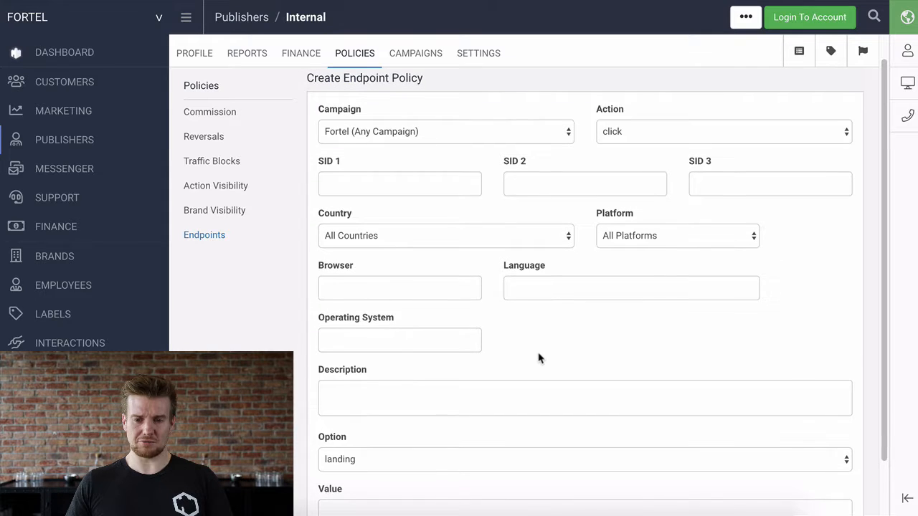
scroll(539, 359, down, 2)
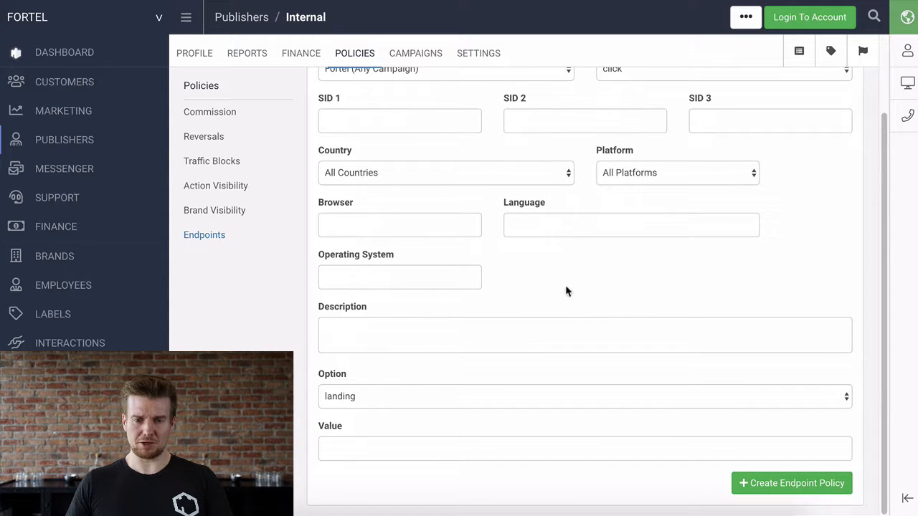
click(391, 452)
text(/pu)
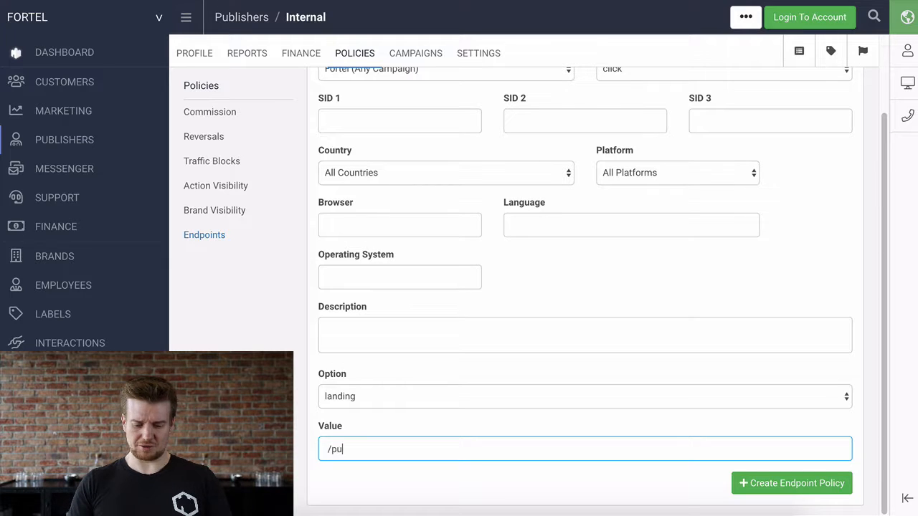
text(rchase)
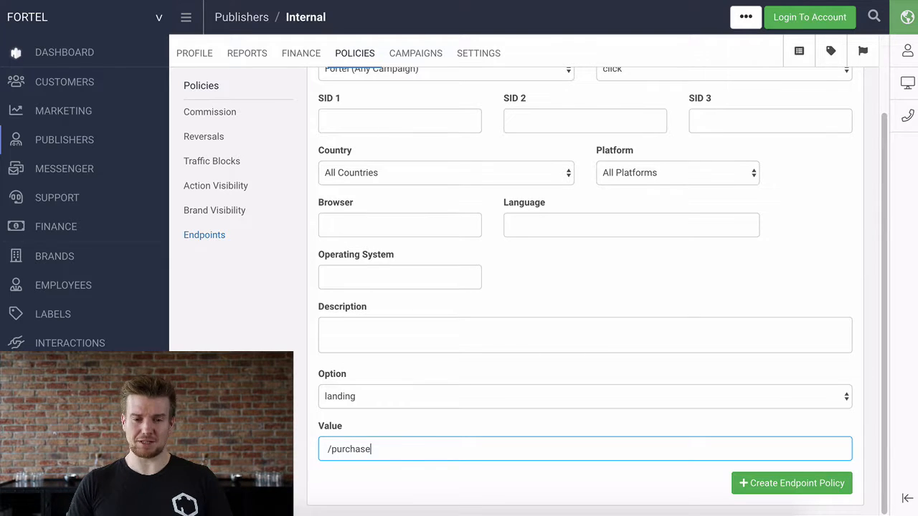
Restrict the second policy to SID 2 "purchase", create it, and review both endpoint policies
scroll(734, 304, up, 1)
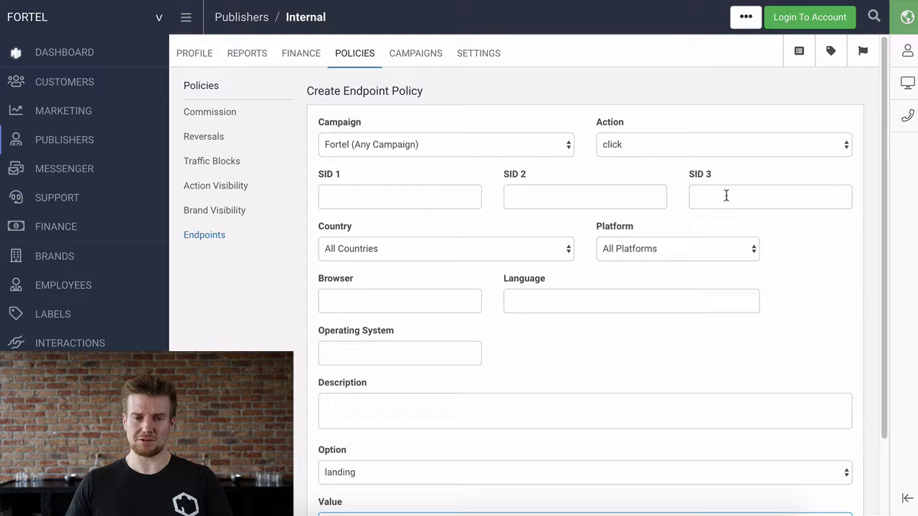
click(598, 197)
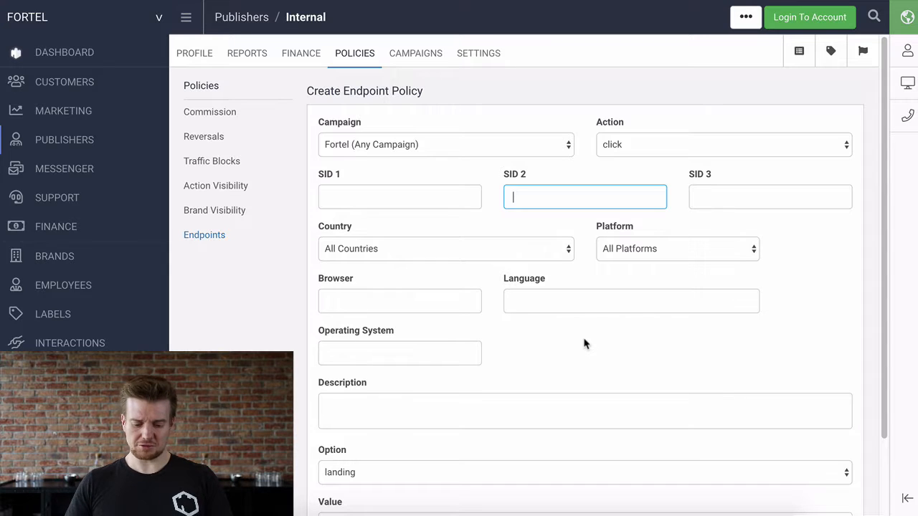
text(purchase)
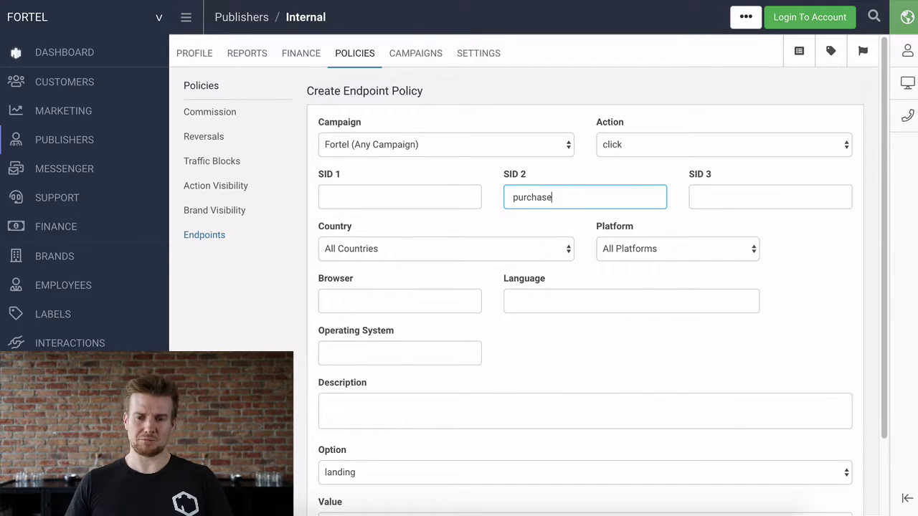
scroll(866, 379, down, 1)
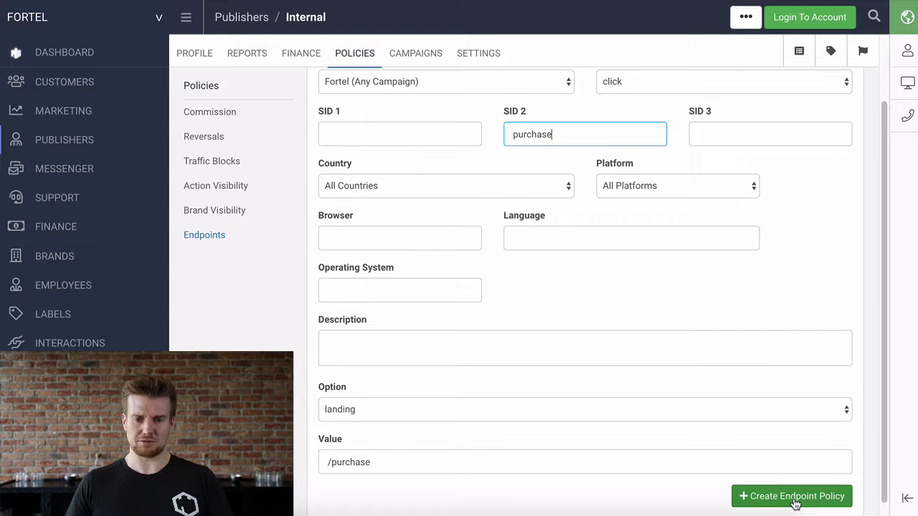
click(794, 497)
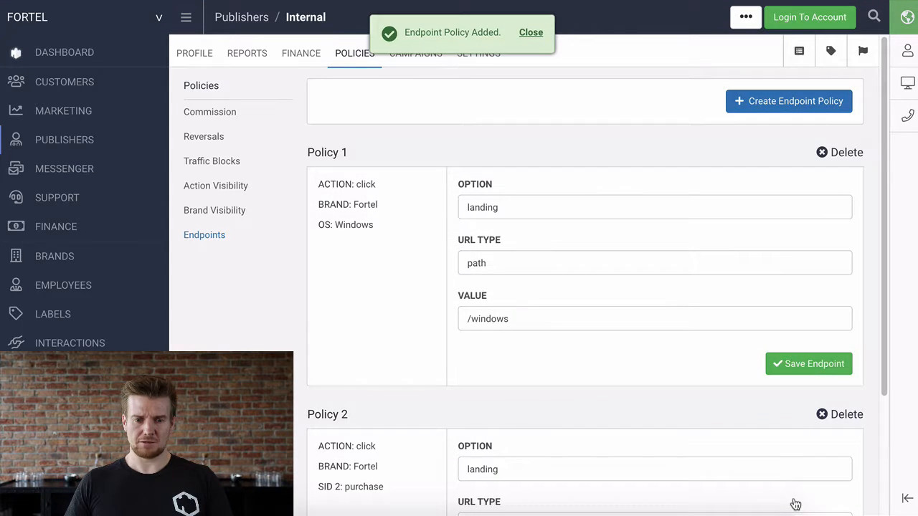
scroll(387, 355, down, 2)
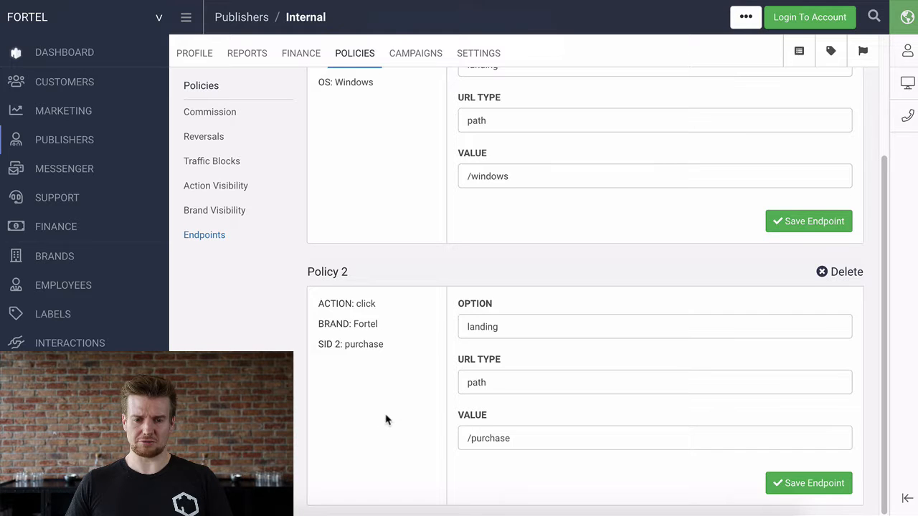
scroll(386, 420, up, 2)
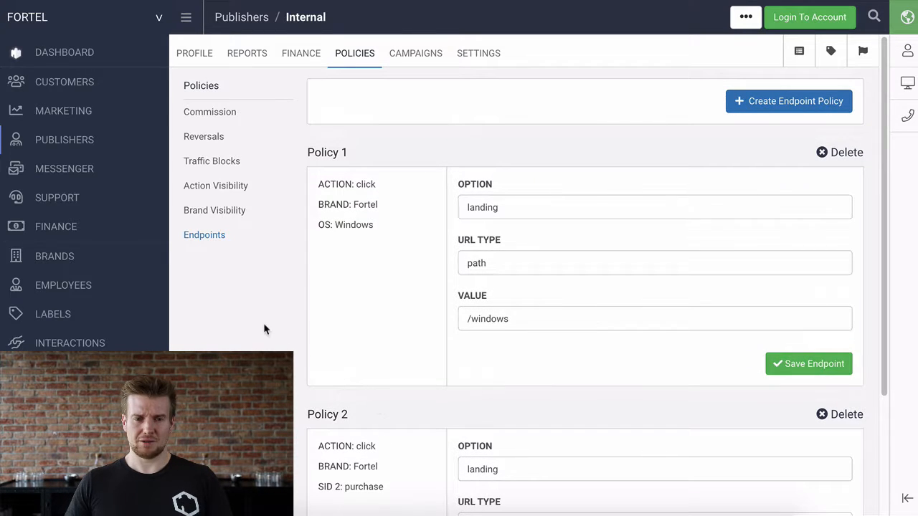
In the Internal publisher's Facebook campaign, build a Click link with SID 2 set to "purchase" and select the generated URL
click(415, 57)
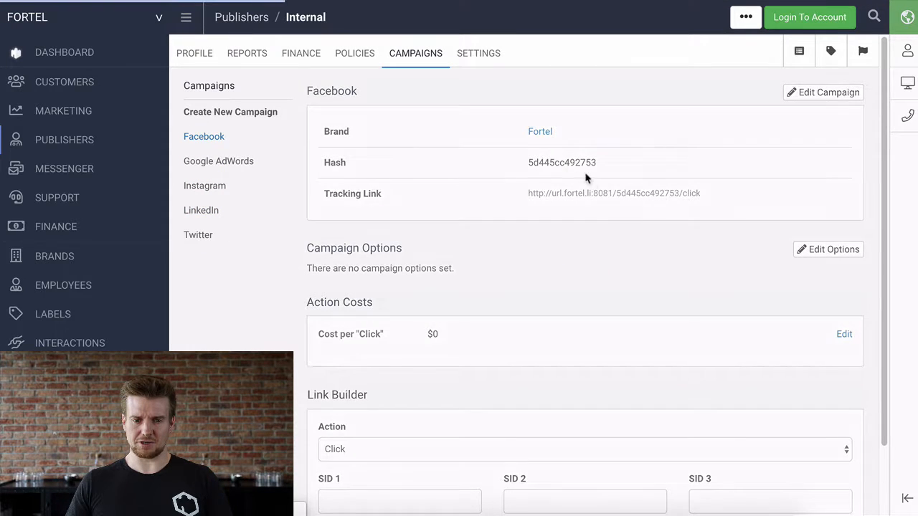
scroll(587, 206, down, 1)
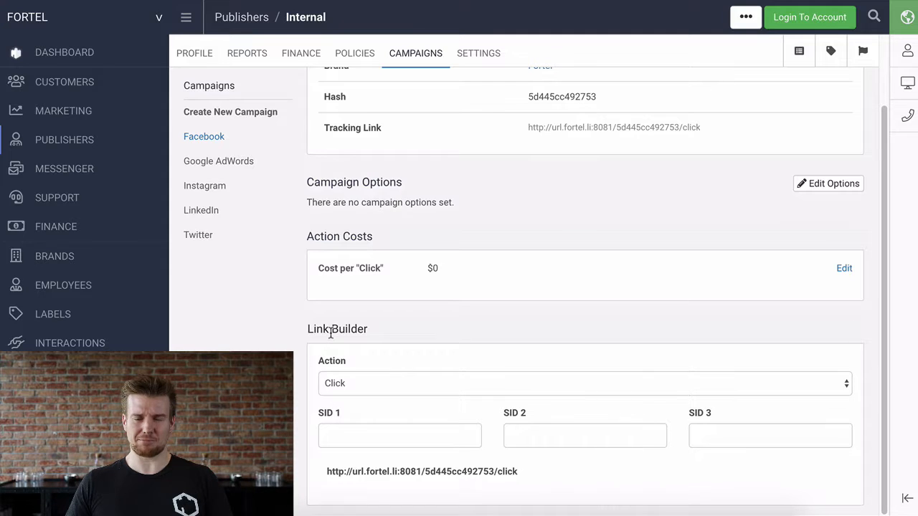
click(559, 434)
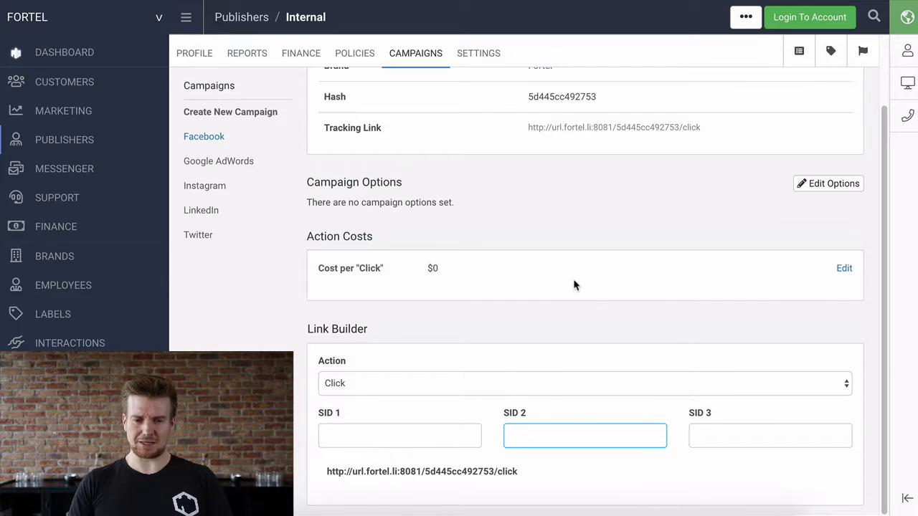
text(purchase)
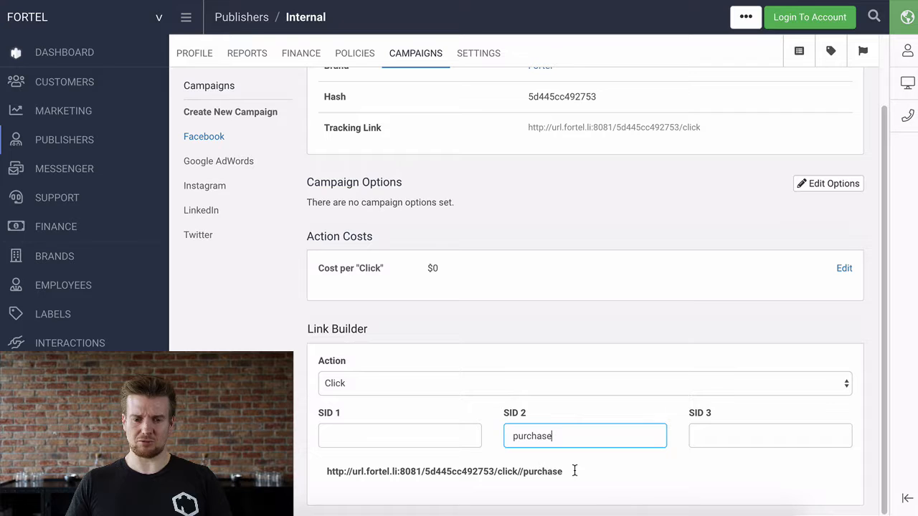
drag(564, 471, 327, 472)
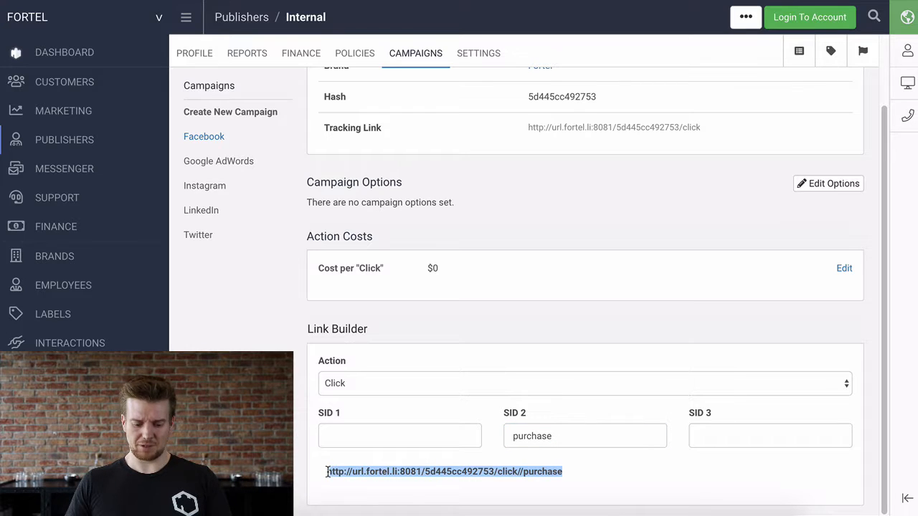